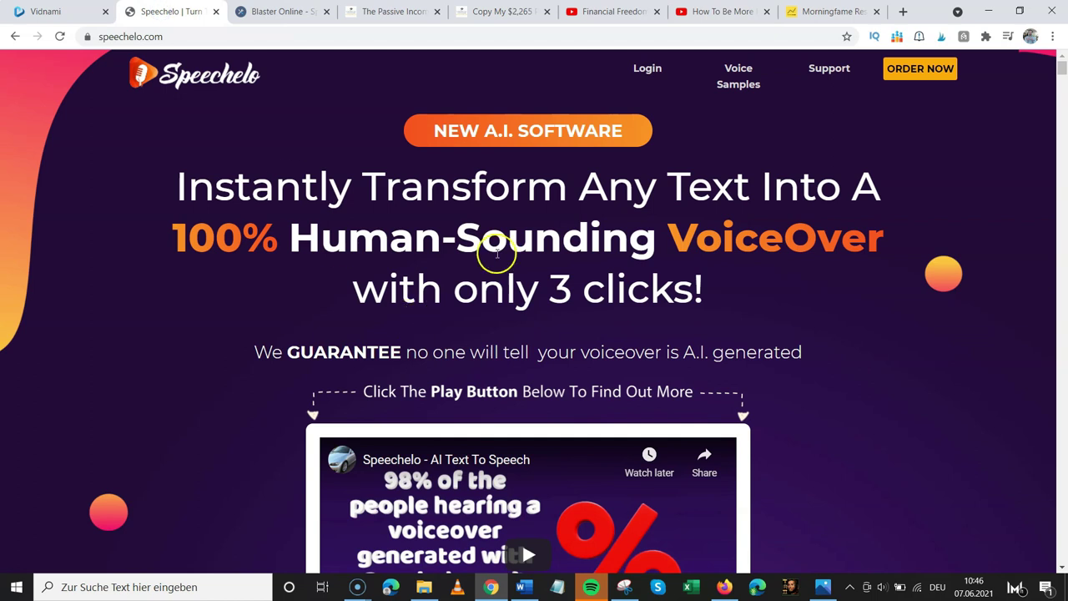
- Switch to the Speechelo voice generator in Blaster Online, dismiss the training video, and bring the text entry area into view
click(263, 10)
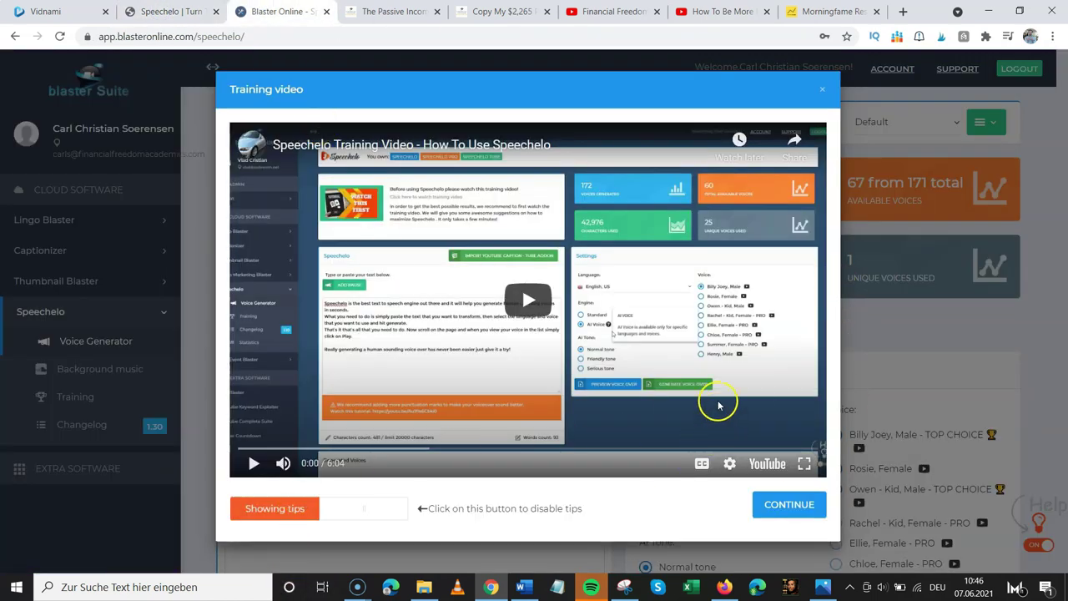
click(823, 92)
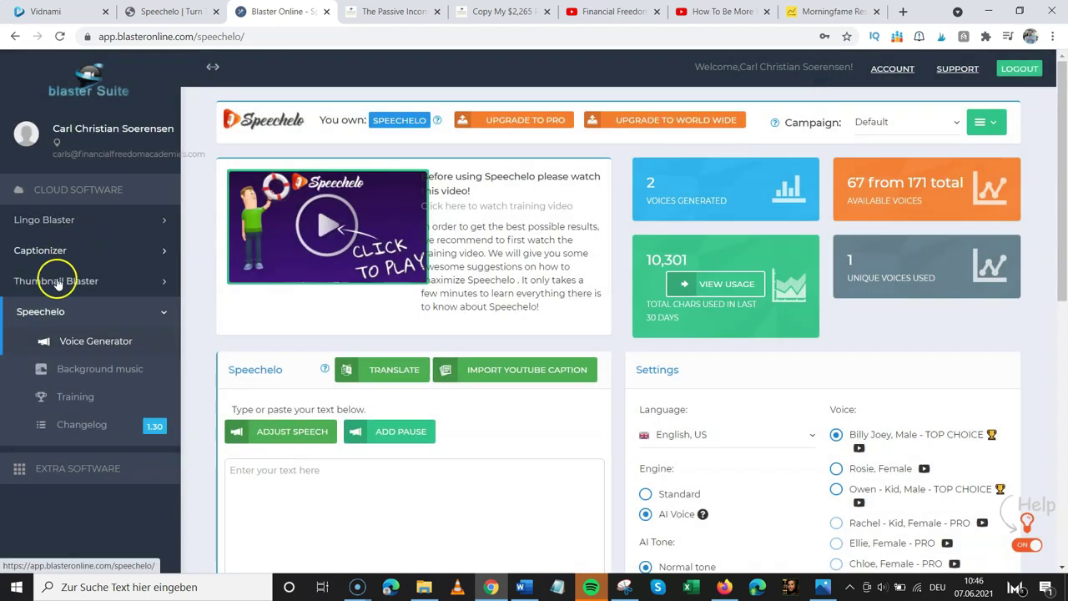
scroll(222, 307, down, 2)
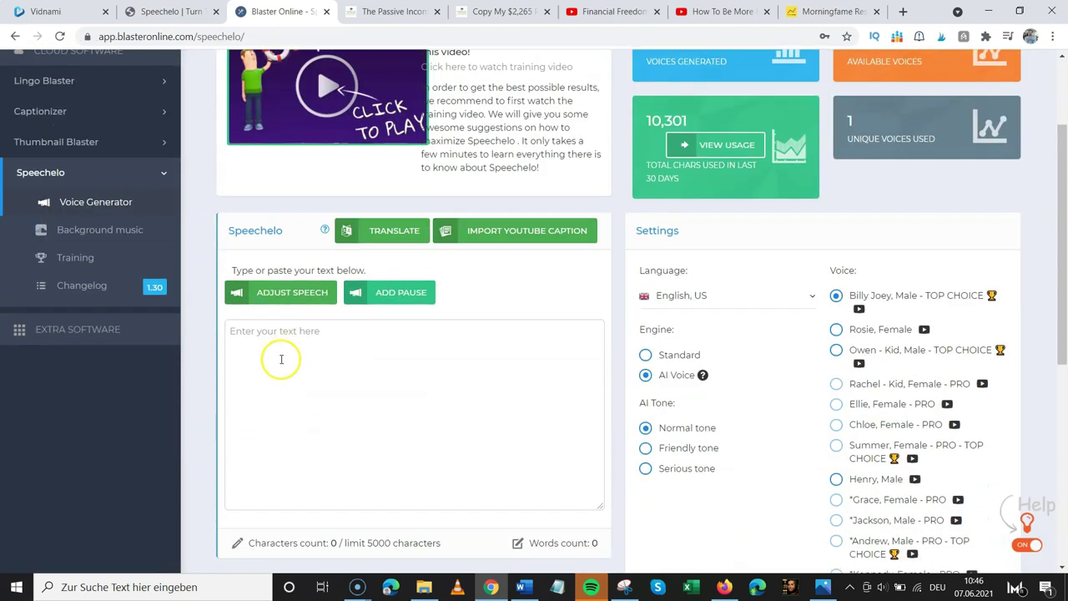
- Check the work-from-home script in Word and review Speechelo's language, engine, tone and voice settings
click(522, 586)
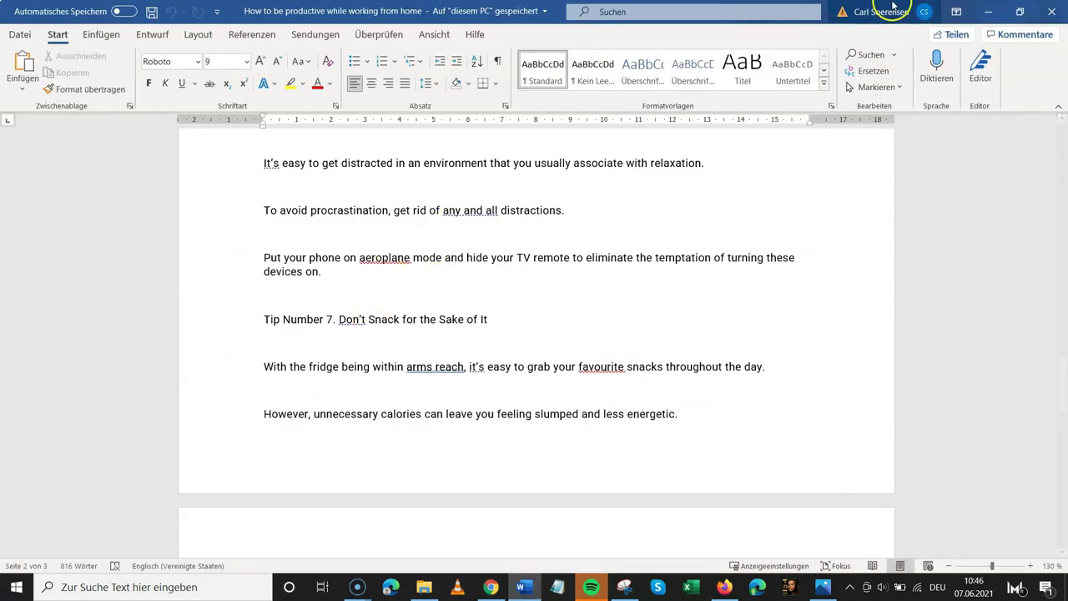
click(988, 11)
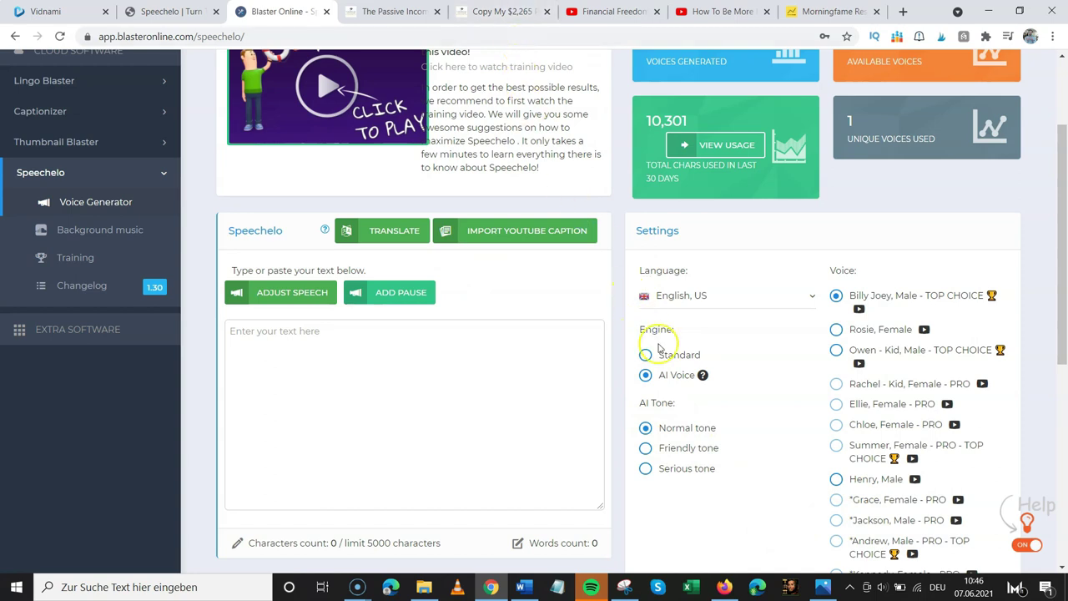
scroll(851, 351, down, 1)
scroll(872, 250, down, 1)
scroll(880, 275, up, 1)
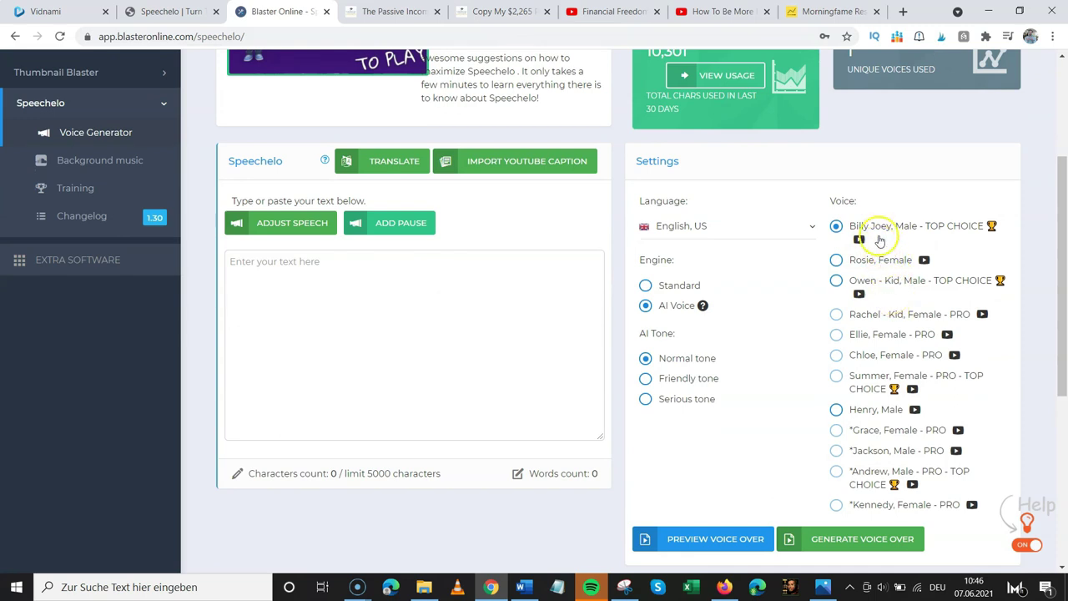
scroll(568, 434, down, 1)
scroll(400, 154, up, 1)
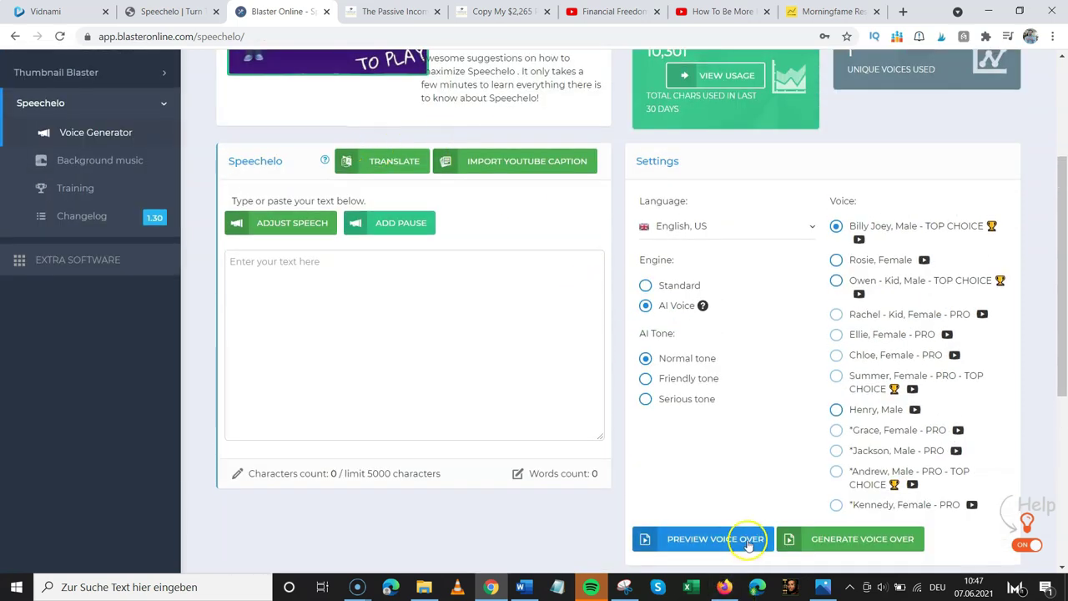
scroll(489, 424, down, 4)
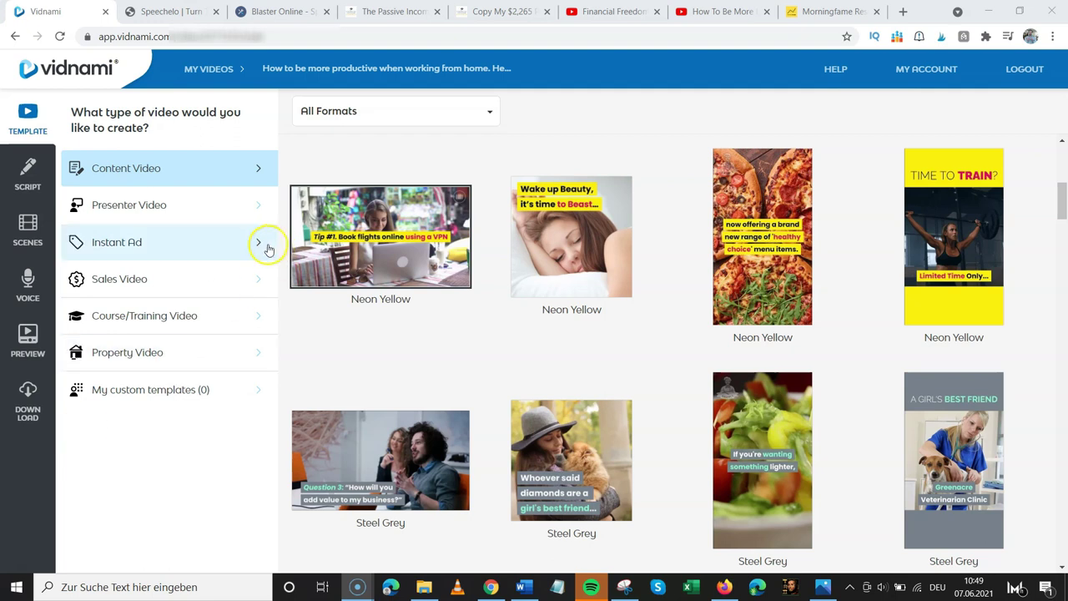
- Play a short part of the YouTube video "How To Be More Productive When Working From Home", mute it and pause it
click(719, 12)
click(72, 440)
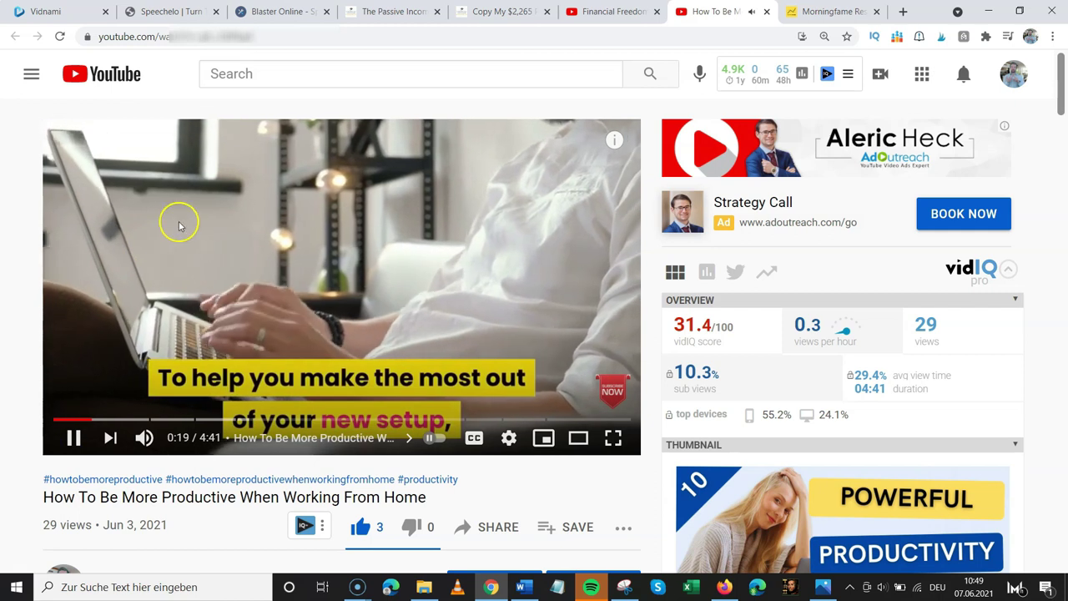
click(144, 437)
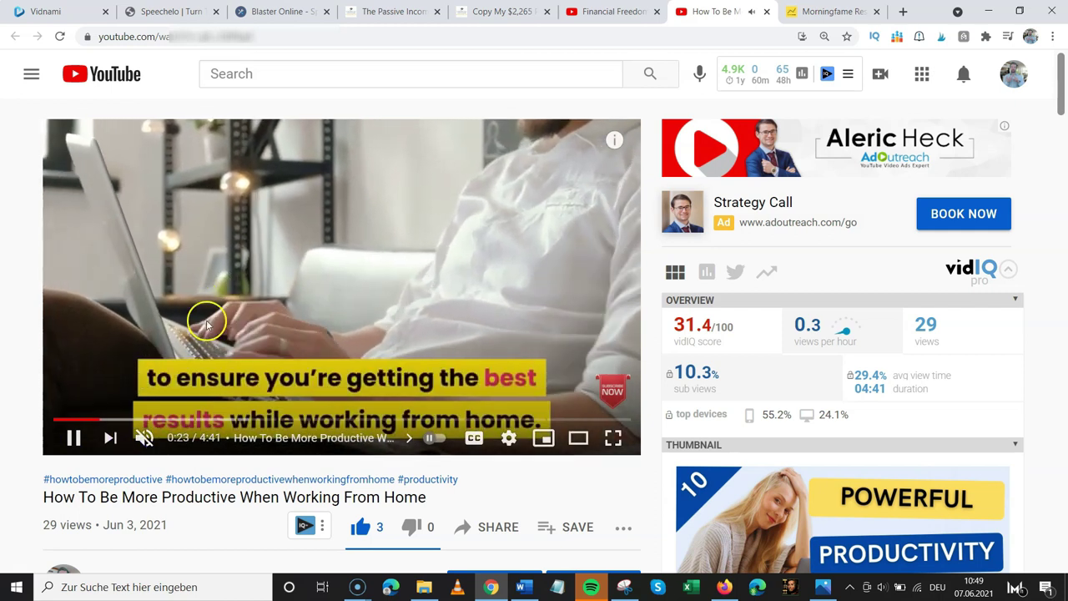
click(72, 438)
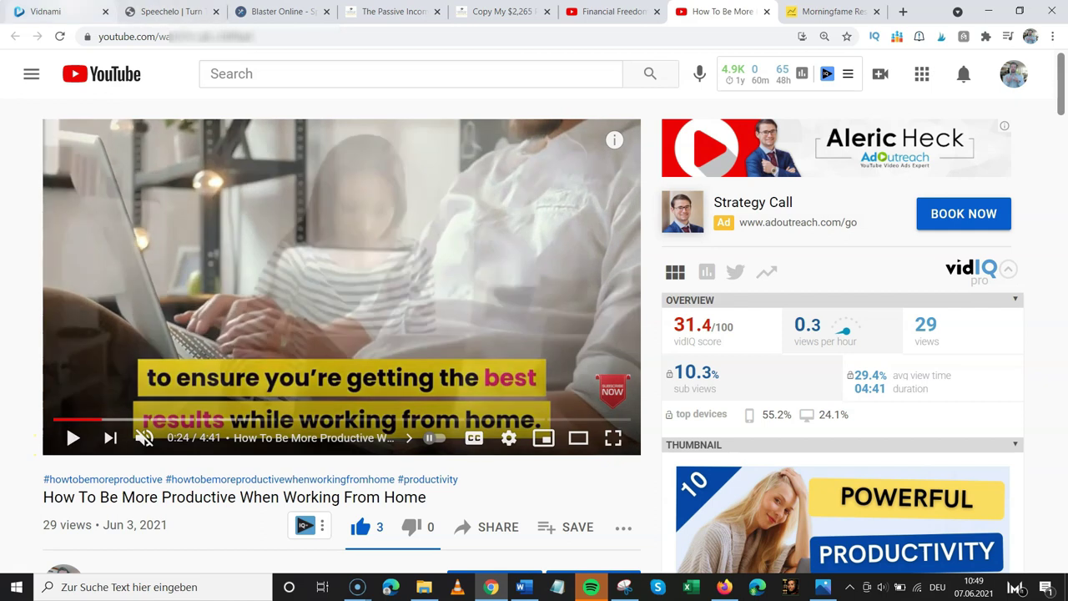
- Return to Vidnami and browse the Content Video templates in all formats
key(ctrl+1)
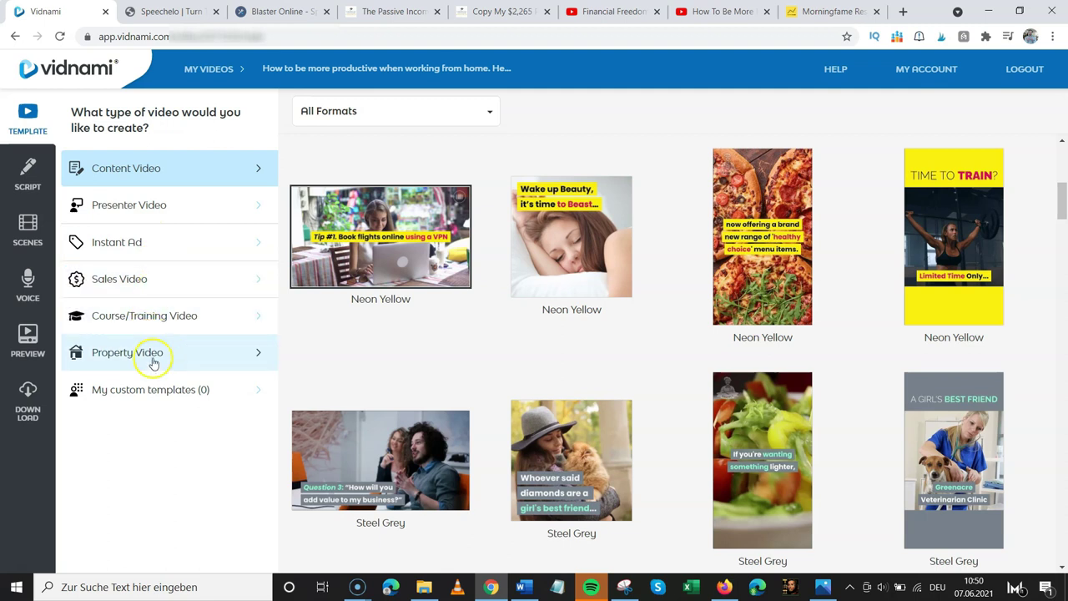
scroll(449, 401, down, 3)
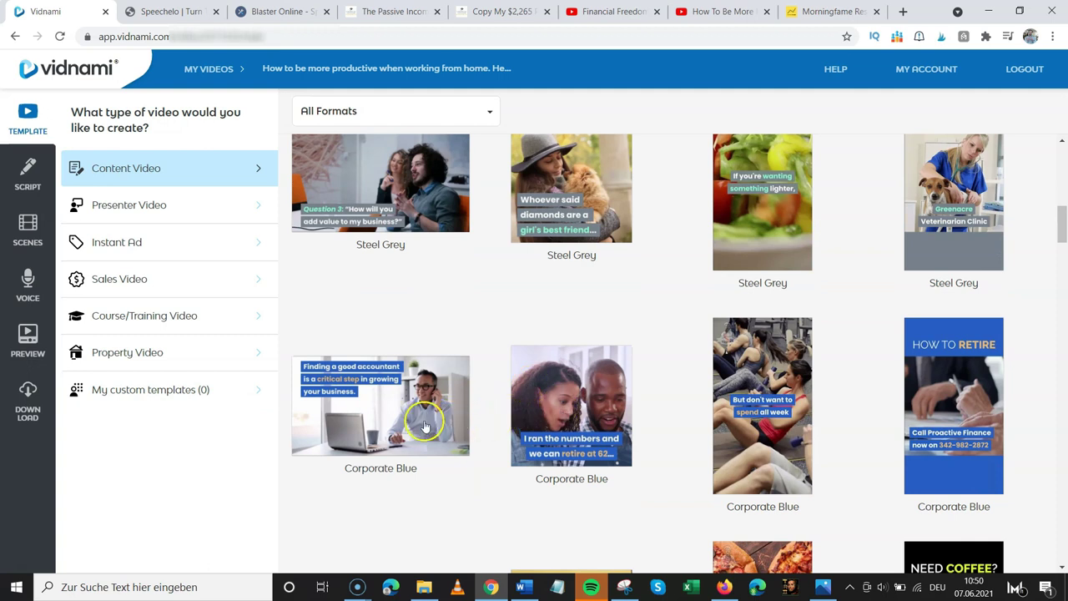
scroll(424, 421, down, 10)
scroll(537, 330, down, 15)
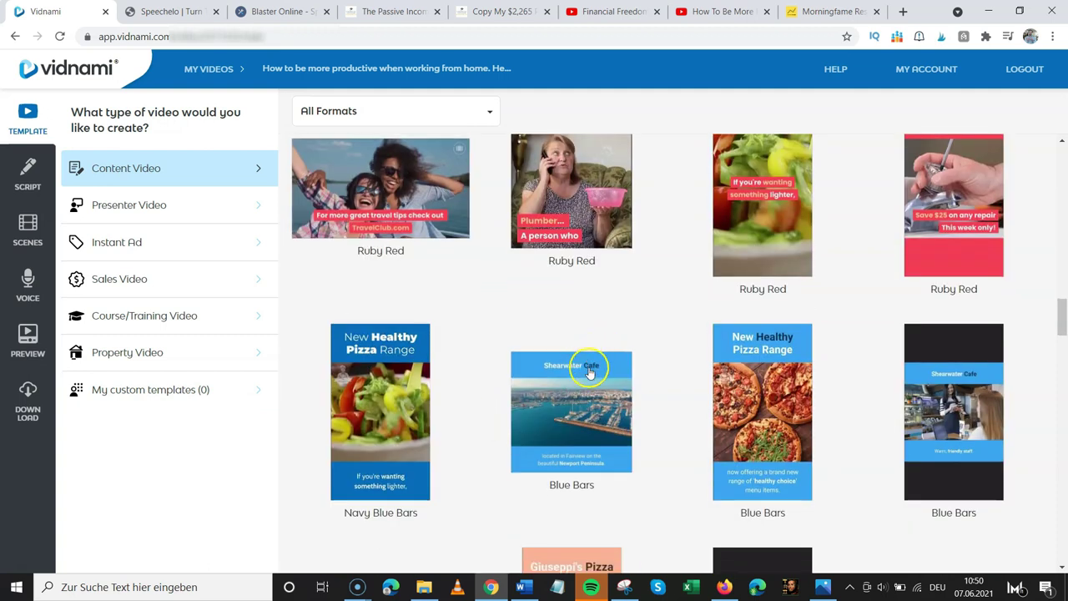
scroll(588, 392, up, 20)
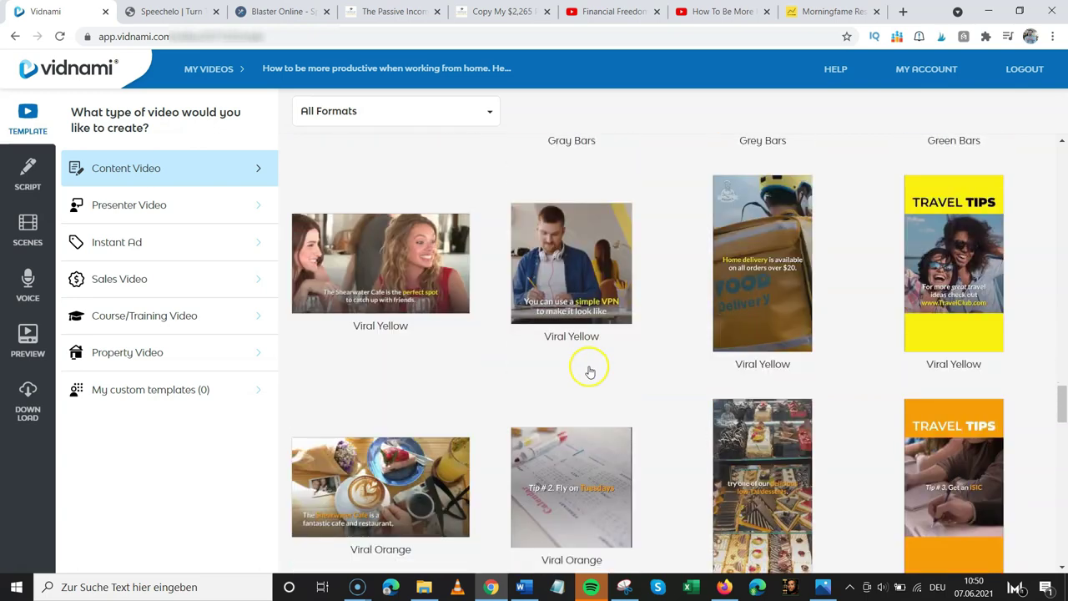
scroll(580, 360, up, 3)
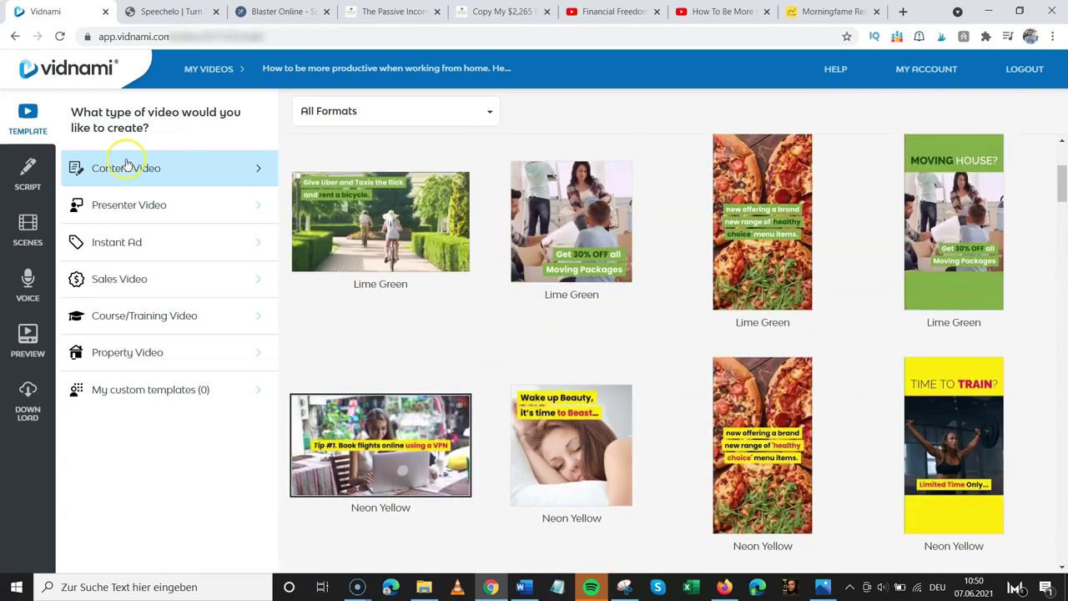
- Open the Vidnami project's script and read through its introduction and first tips, glancing at the YouTube video for comparison
click(28, 173)
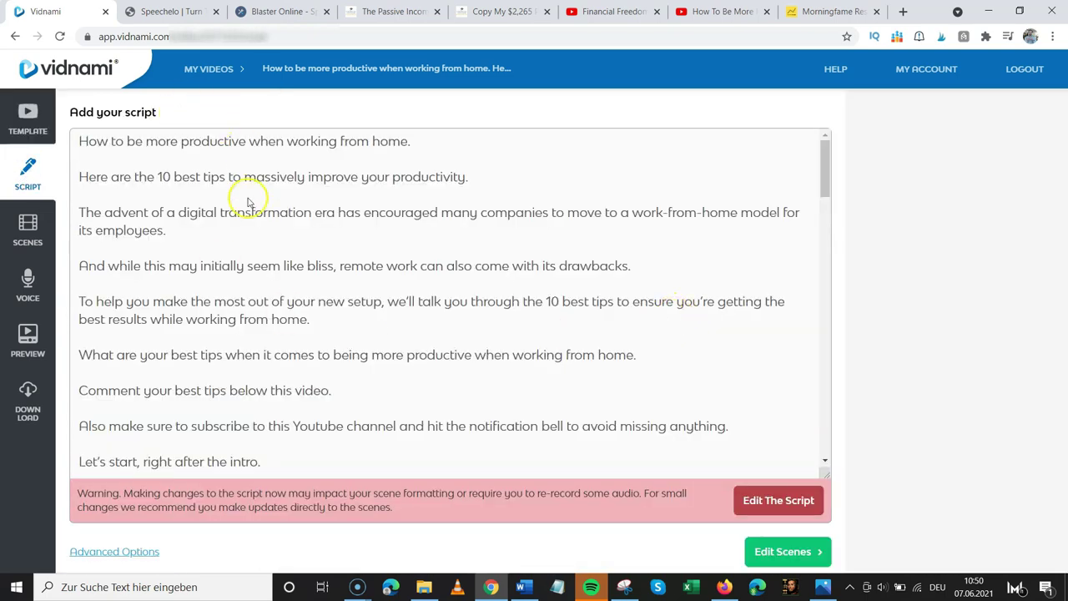
scroll(250, 309, down, 2)
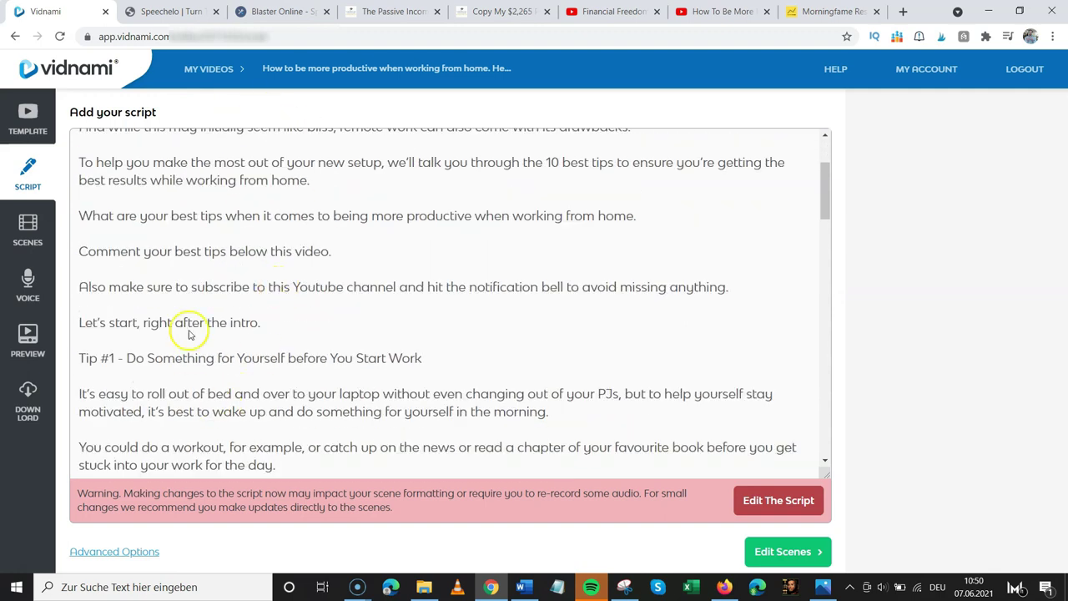
click(716, 11)
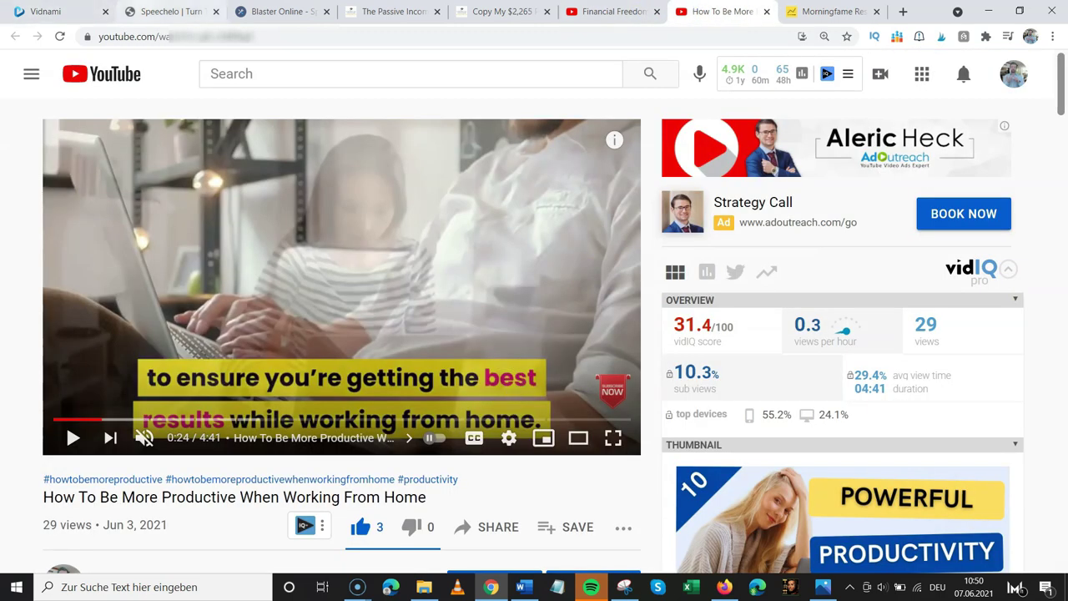
click(167, 10)
click(50, 10)
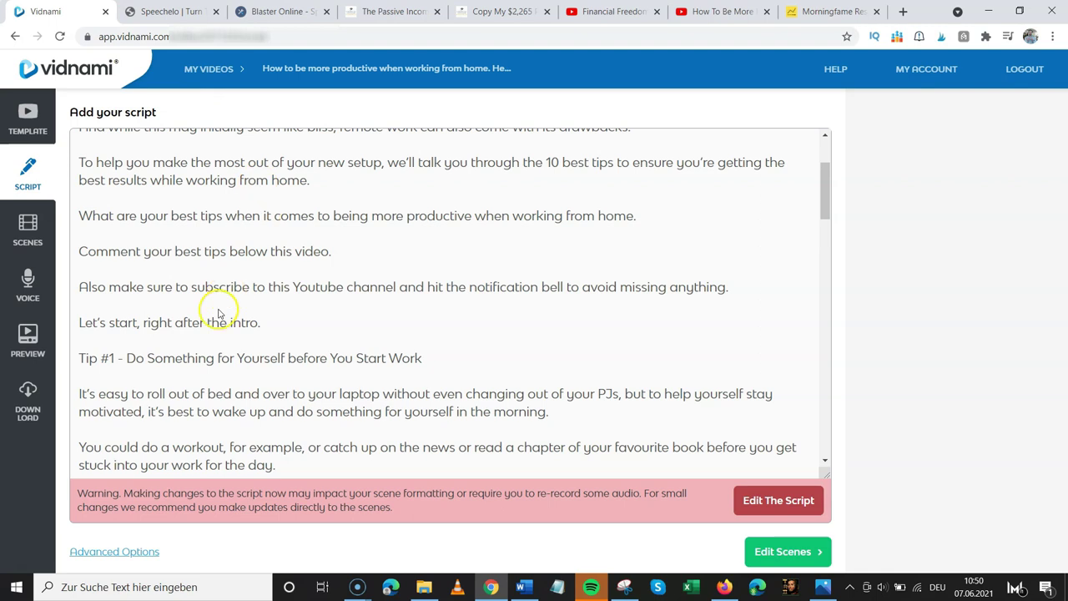
scroll(251, 334, down, 2)
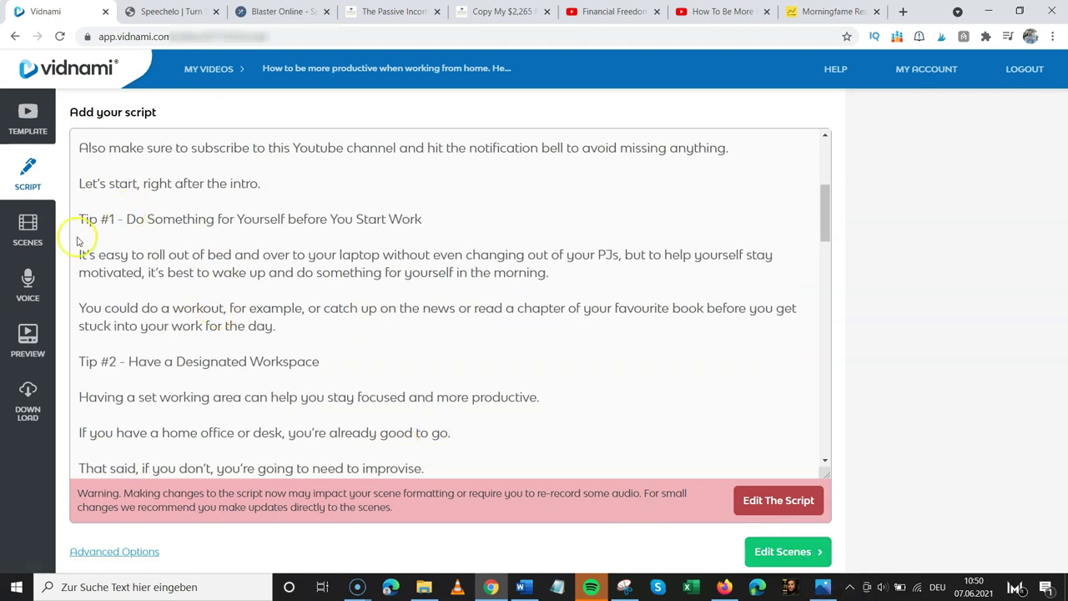
- Open the project's scenes and look through the clips and captions of scenes 1 to 5
click(33, 232)
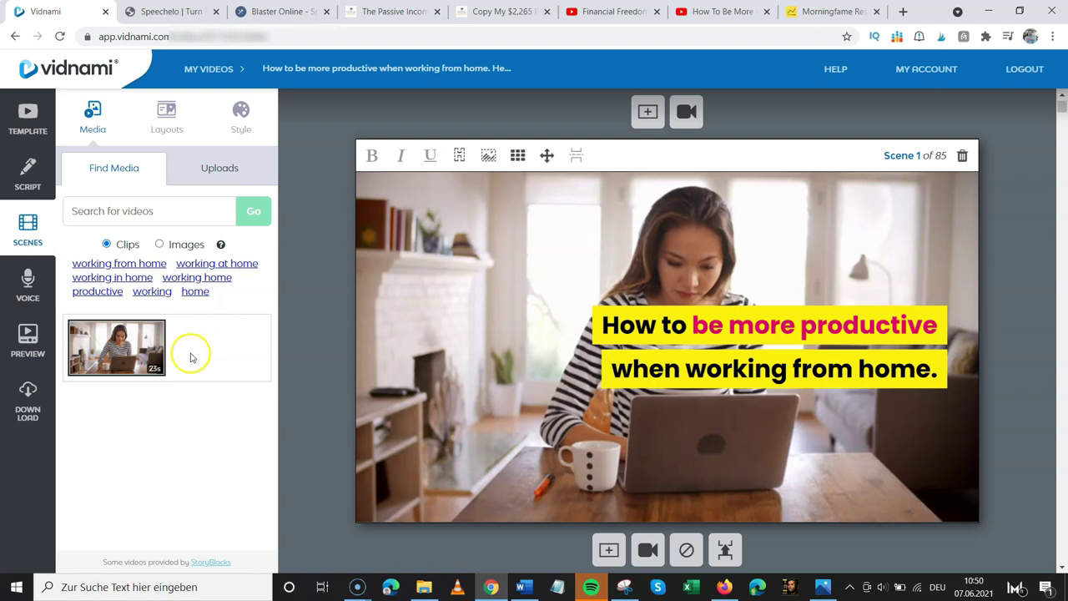
scroll(668, 317, down, 5)
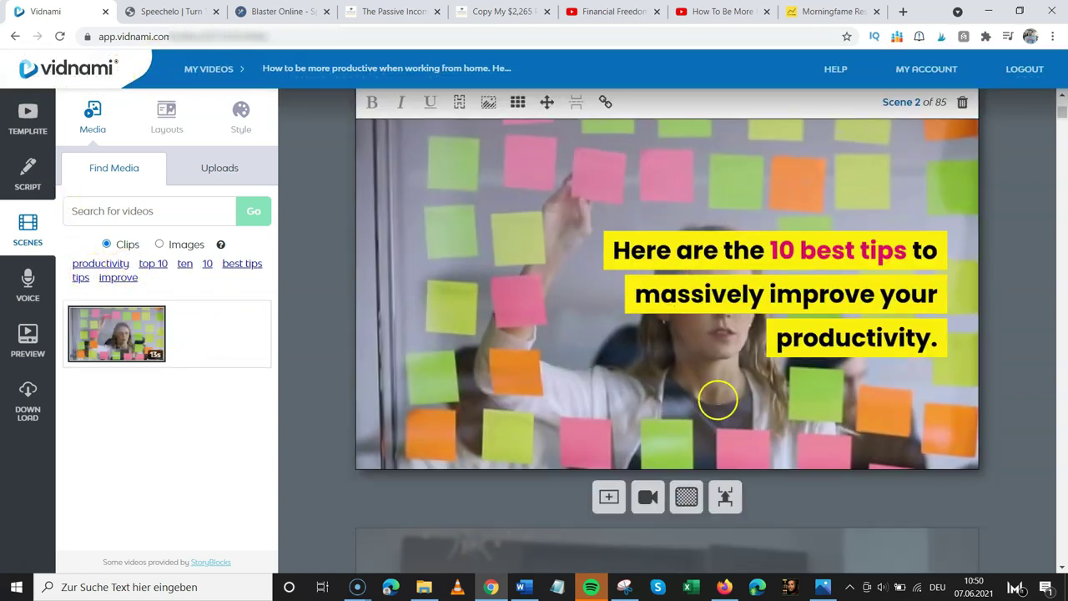
scroll(748, 417, down, 5)
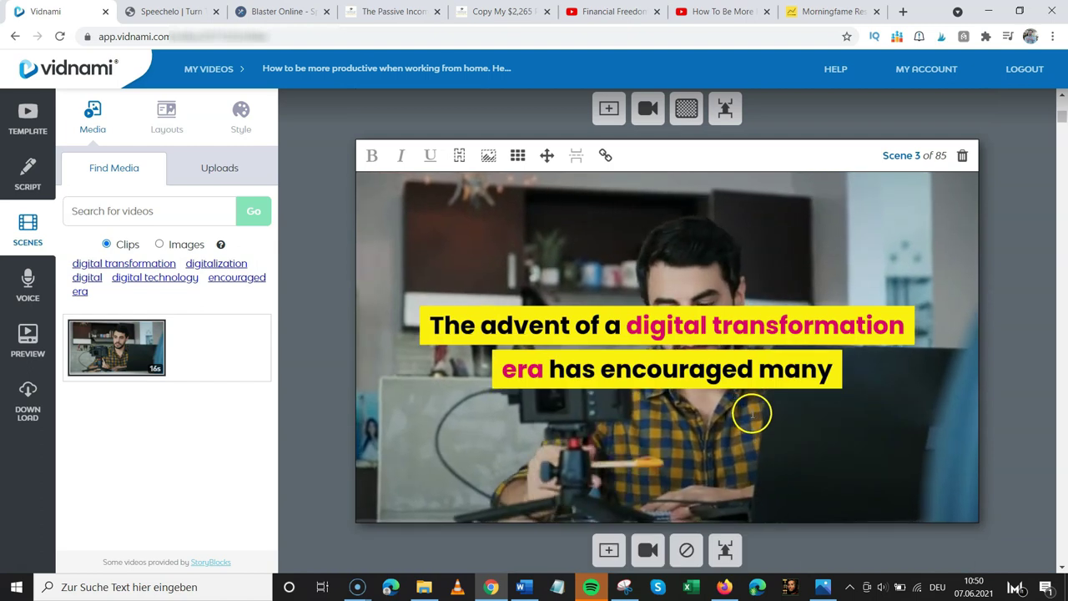
scroll(751, 415, down, 5)
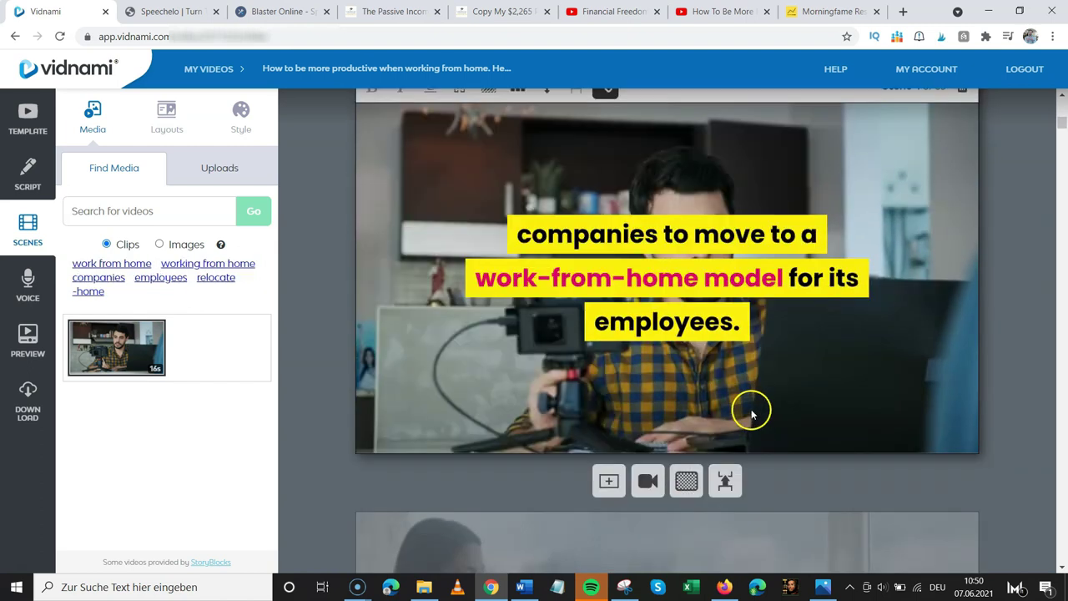
scroll(673, 424, down, 5)
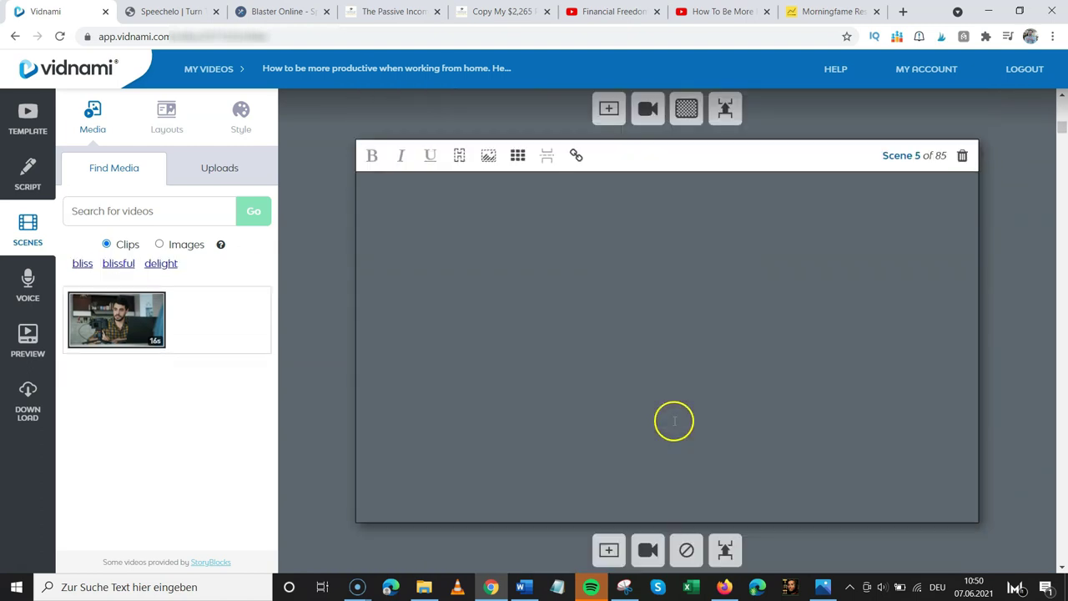
- View the published YouTube video again and return to the scene editor in Vidnami
key(ctrl+7)
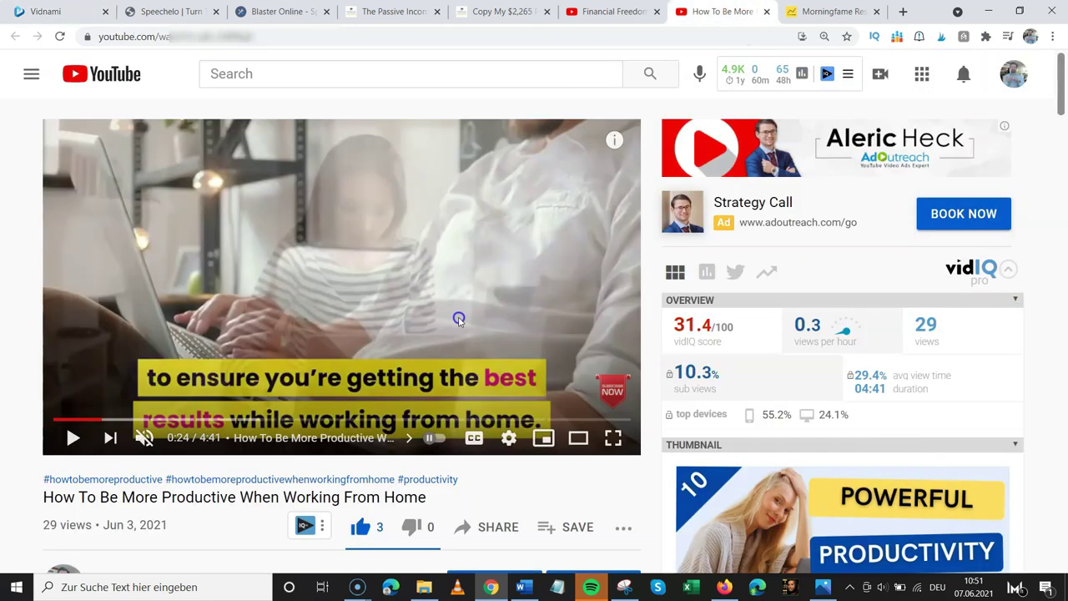
key(space)
click(7, 6)
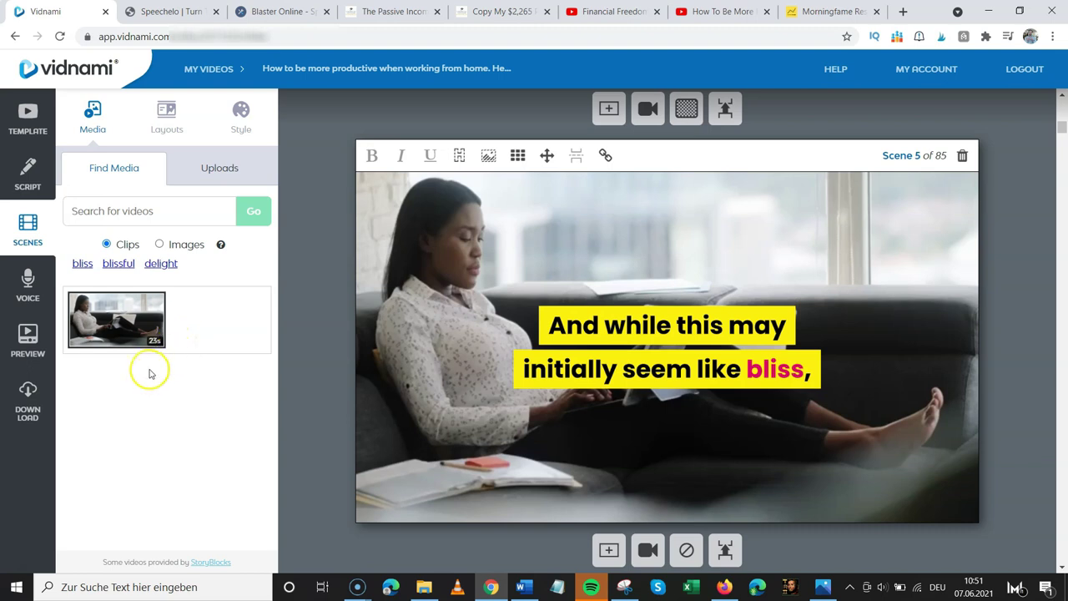
- Check the uploaded voice track options and generate the video preview
click(26, 285)
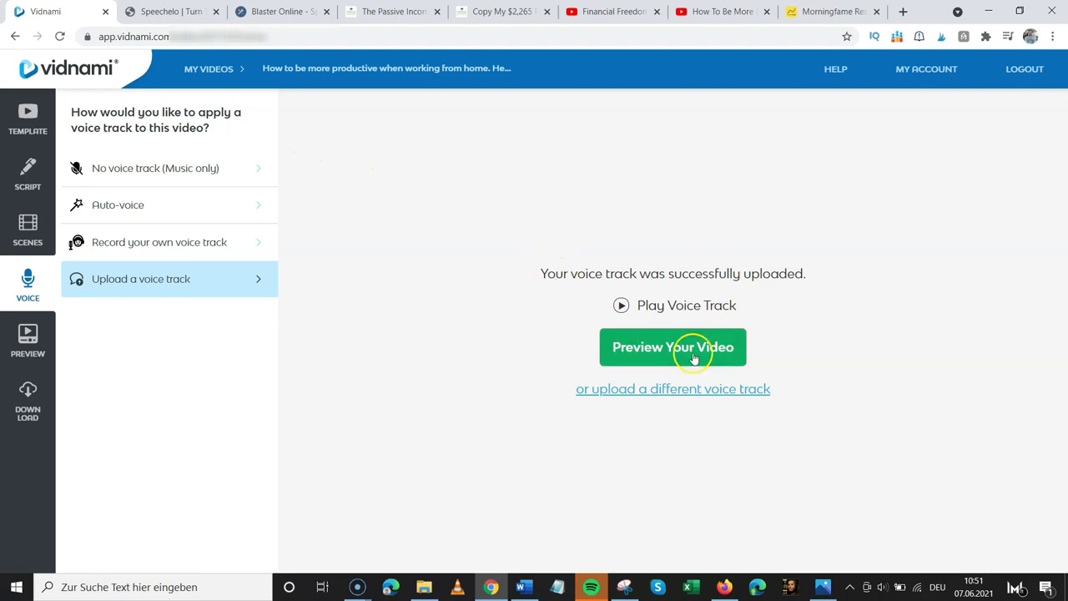
click(25, 338)
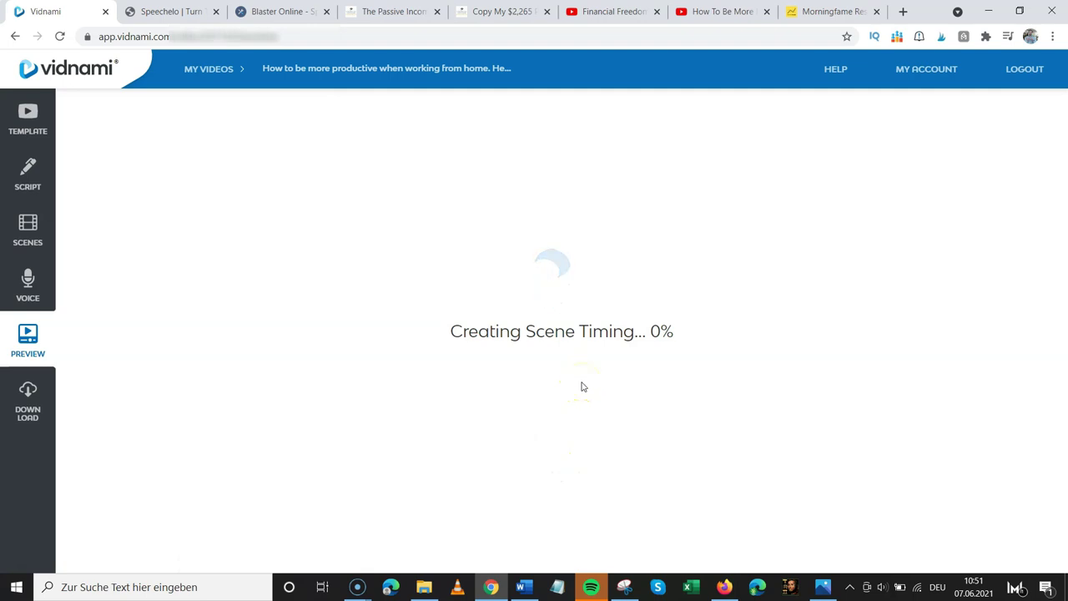
click(43, 399)
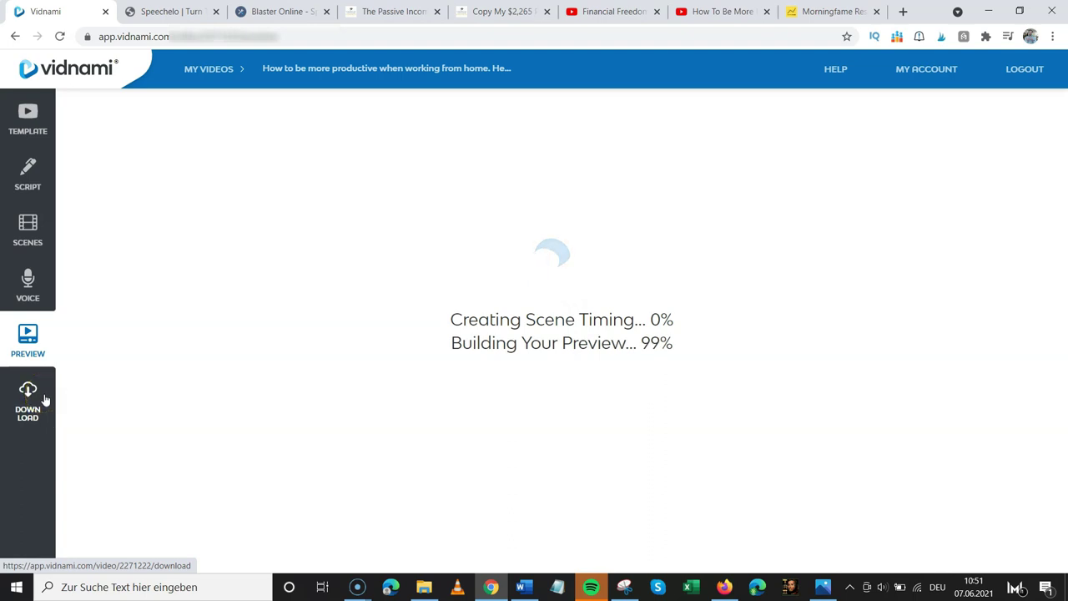
click(31, 389)
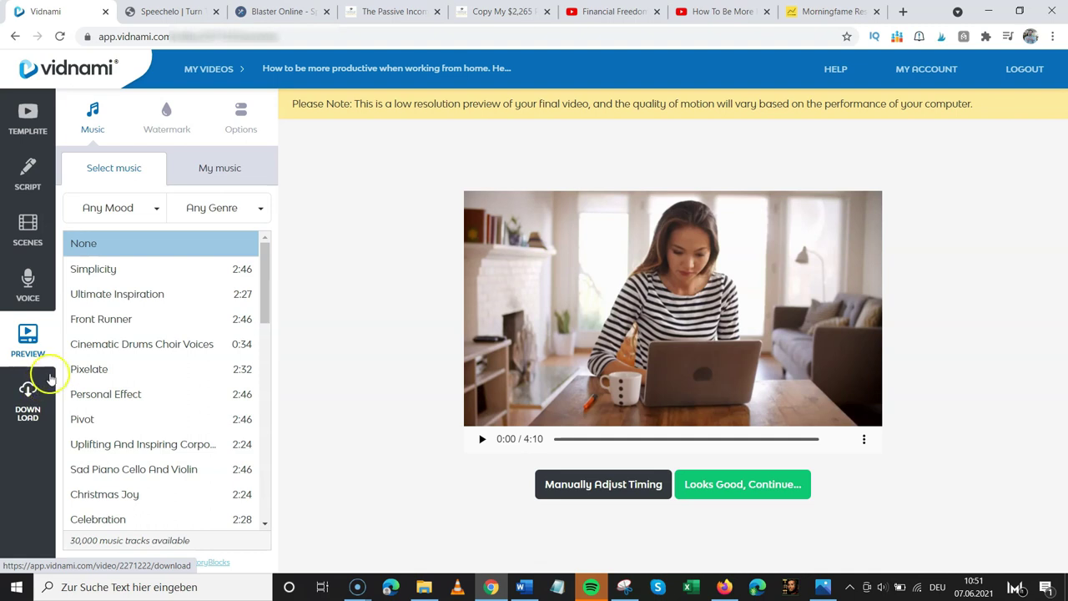
- Mute the Vidnami page's sound and browse the background music tracks offered for the preview
click(88, 346)
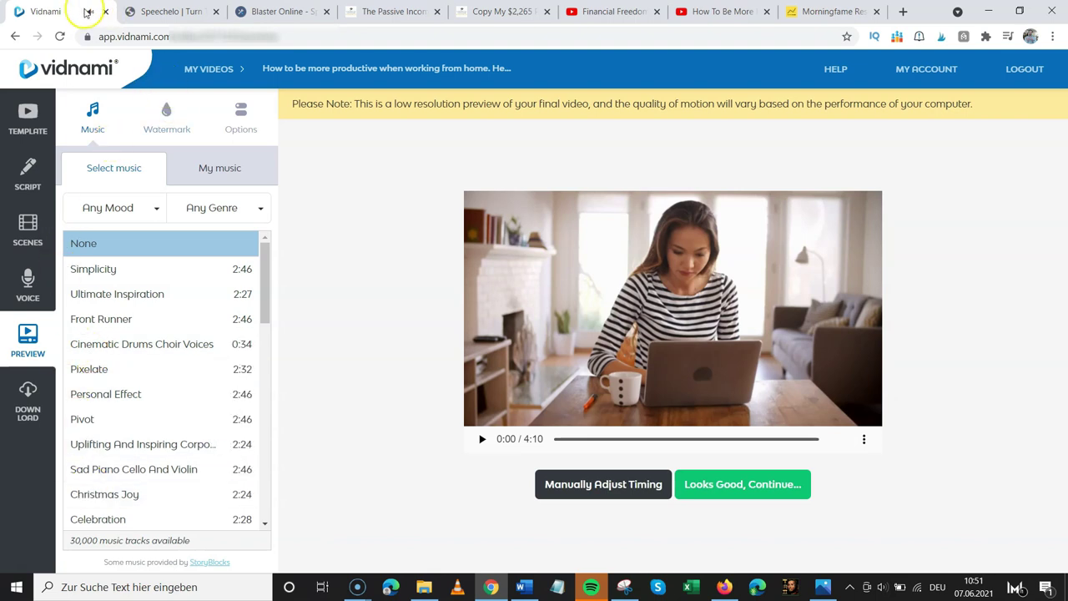
right_click(86, 12)
click(139, 138)
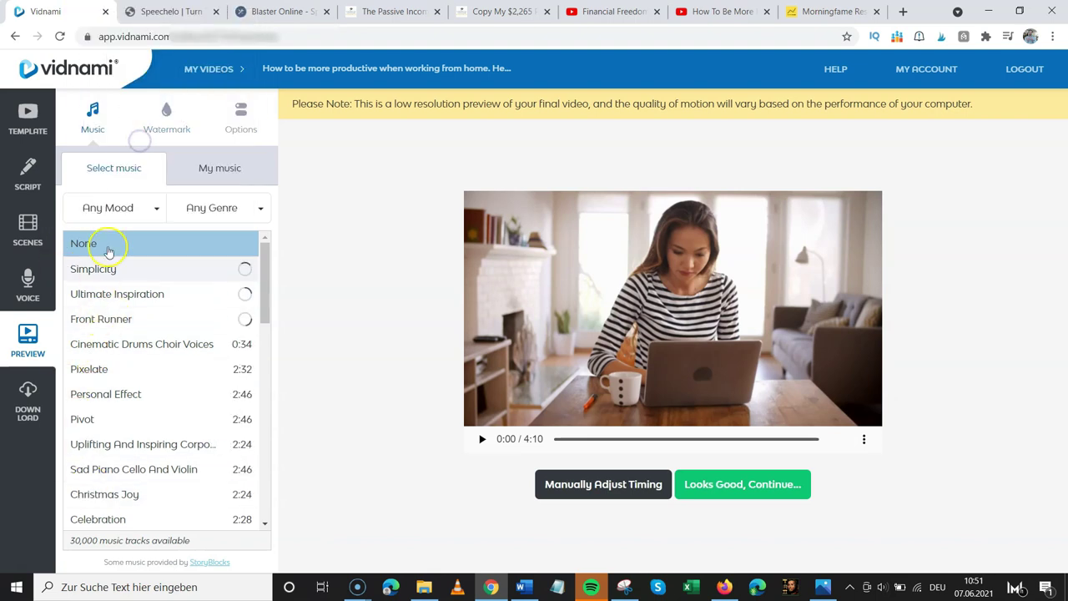
scroll(138, 466, down, 10)
scroll(116, 267, up, 10)
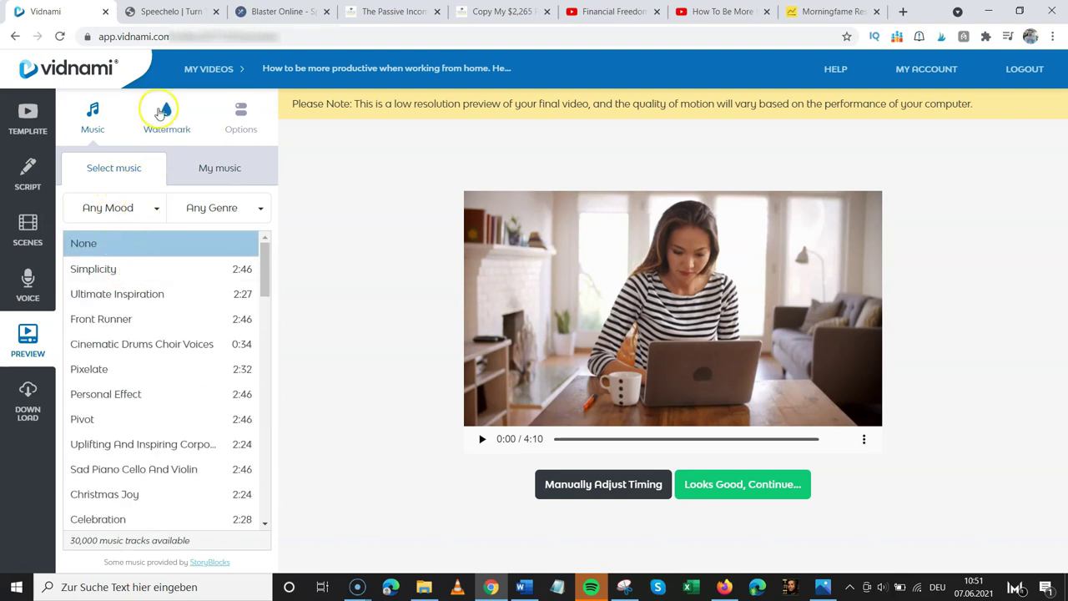
click(179, 118)
click(498, 50)
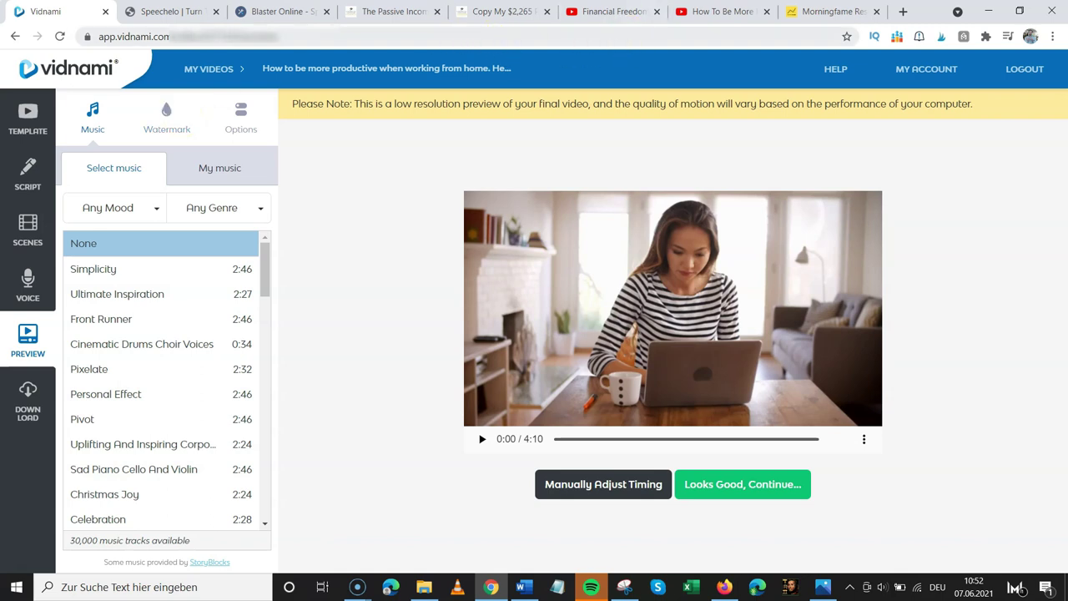
click(195, 263)
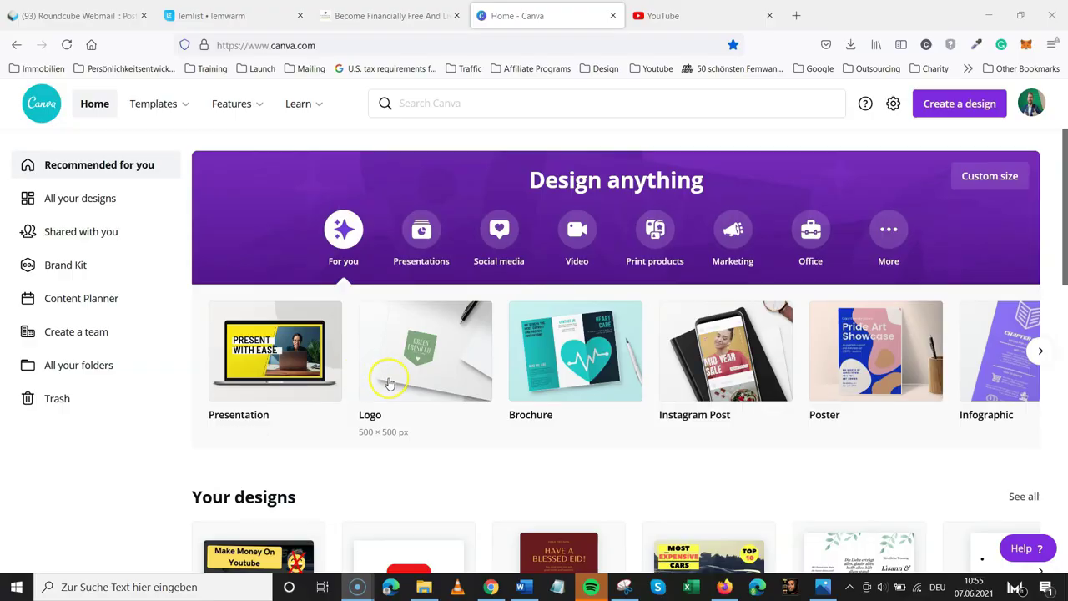
- Search the Canva templates for "youtube thumbnail"
scroll(389, 407, down, 3)
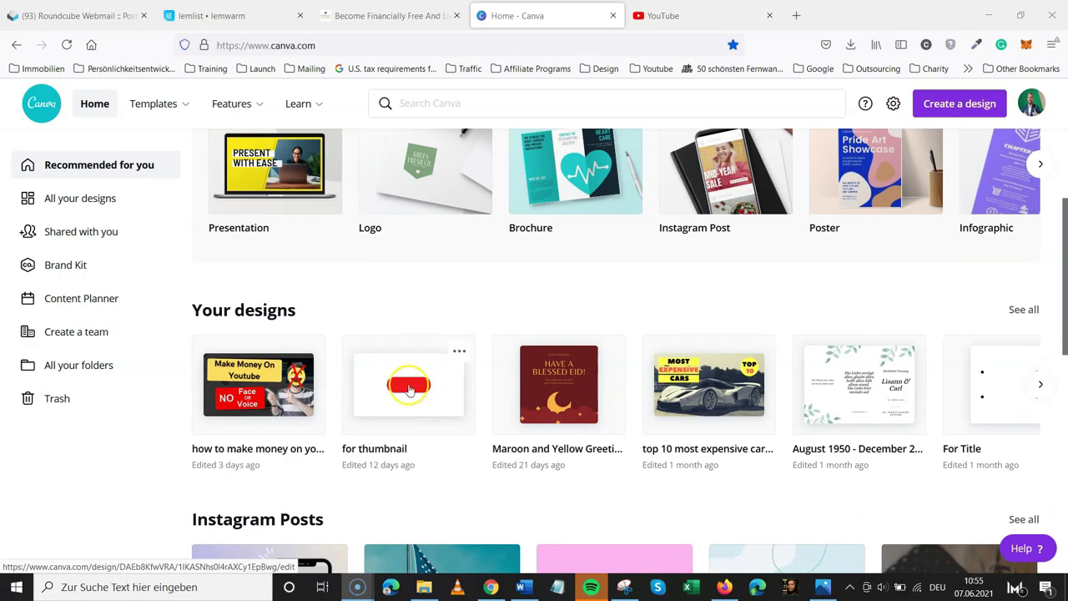
scroll(359, 334, up, 2)
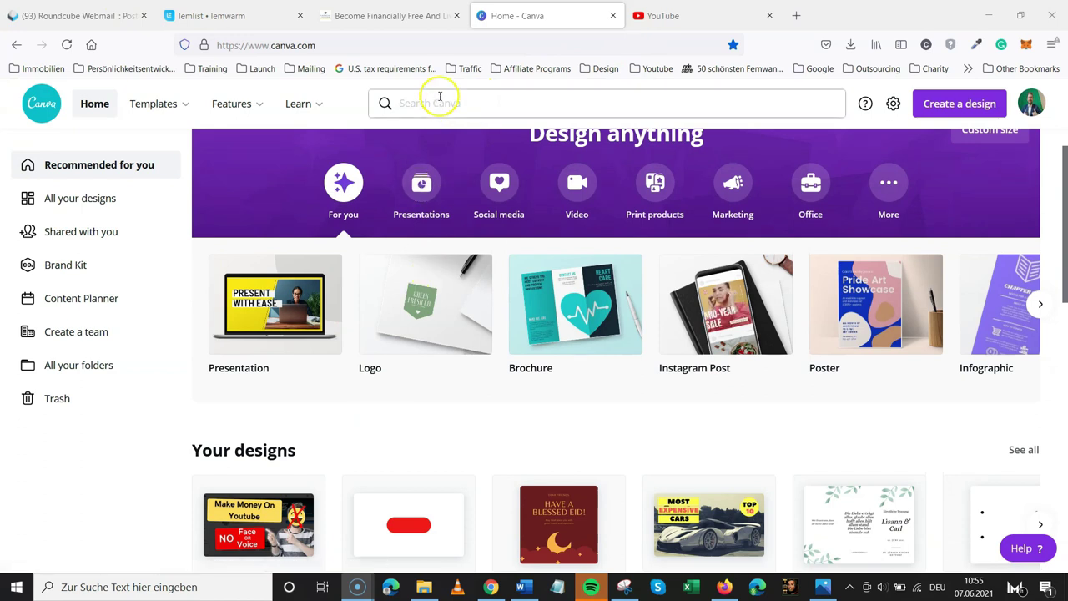
click(441, 102)
text(youtube)
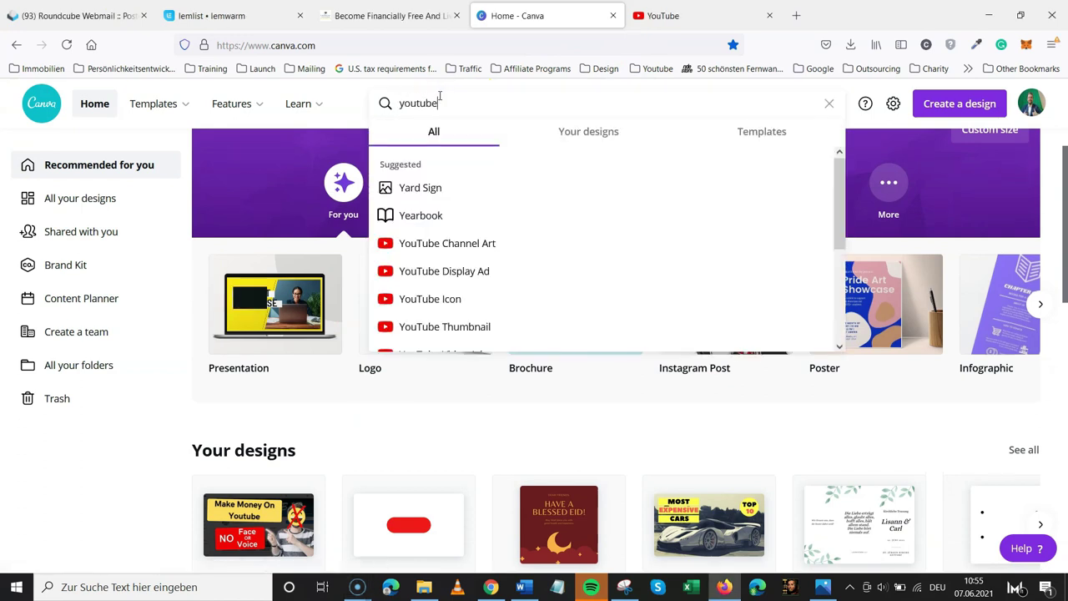
text( thumbnai)
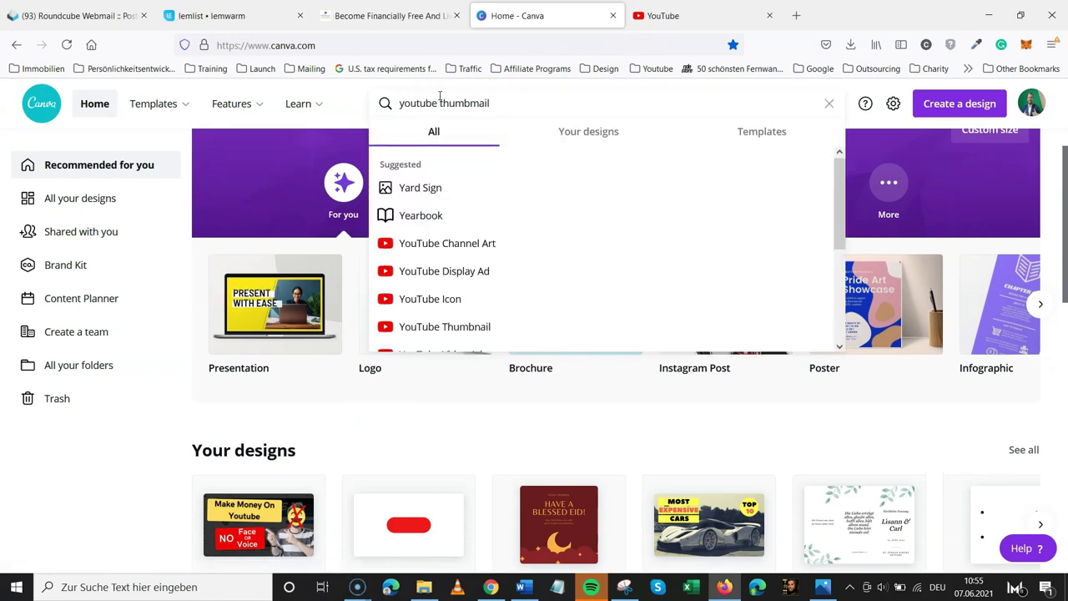
key(BackSpace)
key(BackSpace)
key(BackSpace)
text(ail)
key(Return)
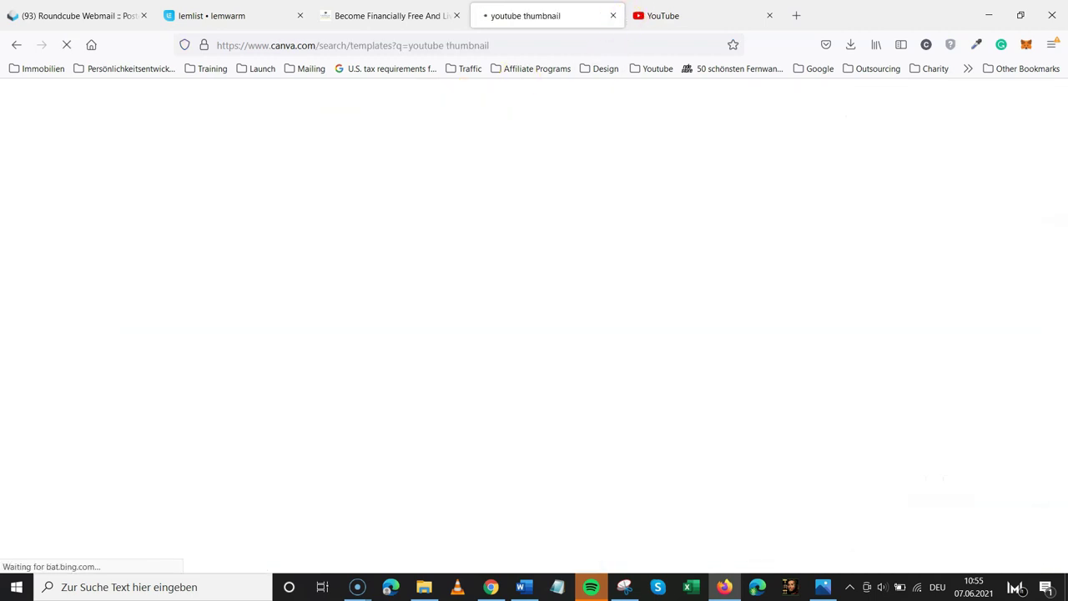
- Switch to YouTube, search for "how to loose weight" and compare the thumbnails of the first results
click(670, 15)
click(536, 96)
text(how to loose)
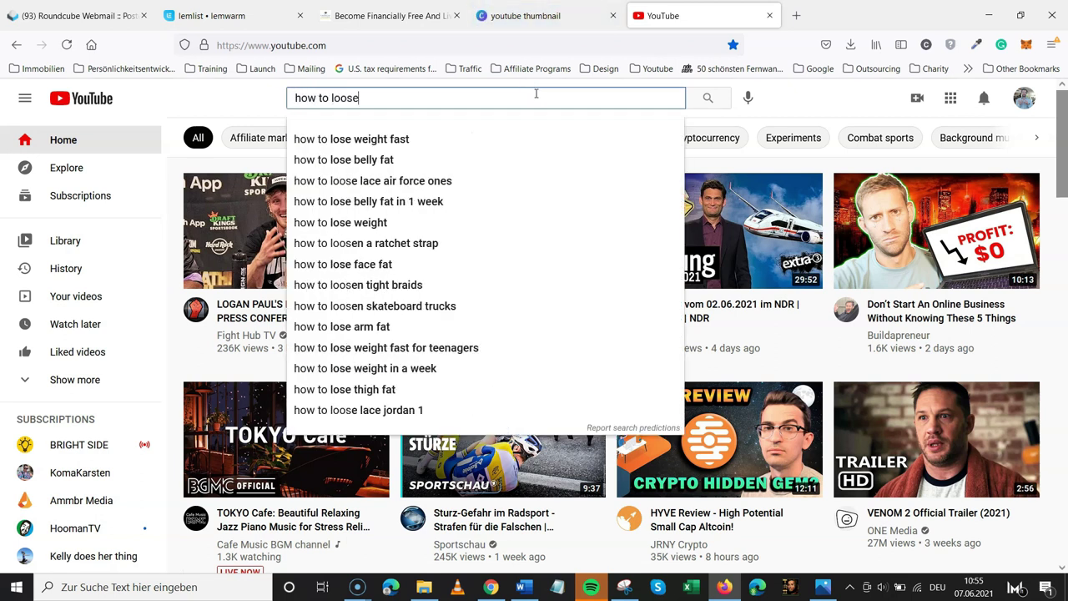
text( weig)
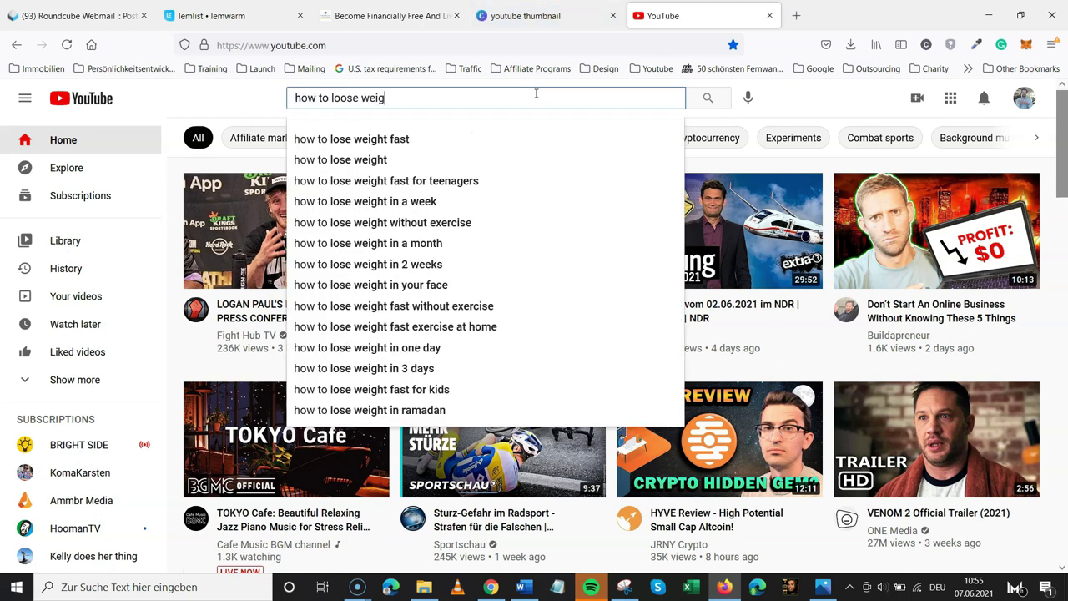
text(ht)
key(Return)
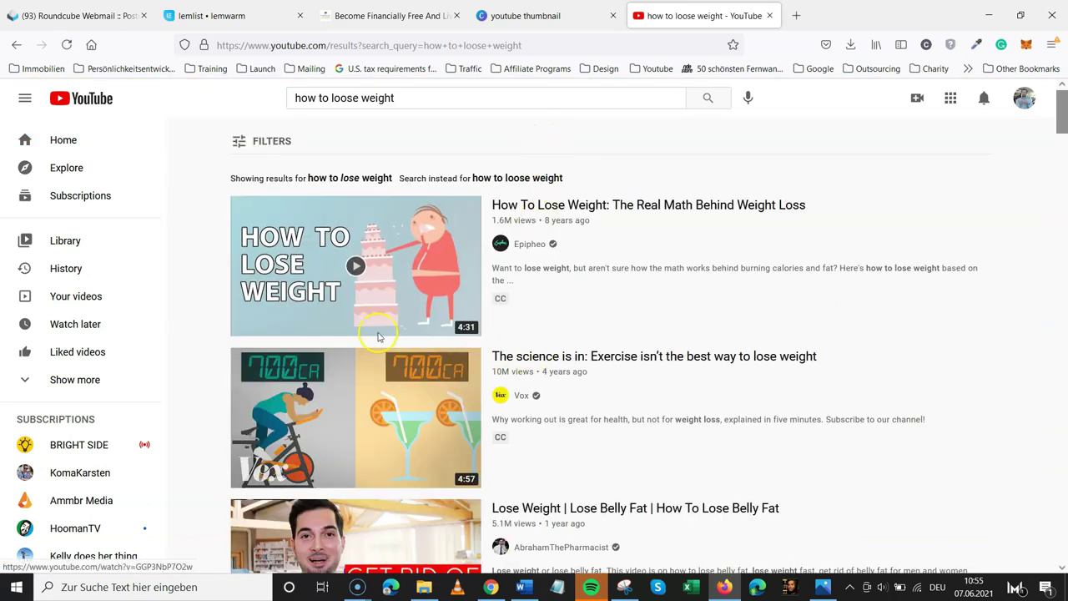
scroll(400, 351, down, 1)
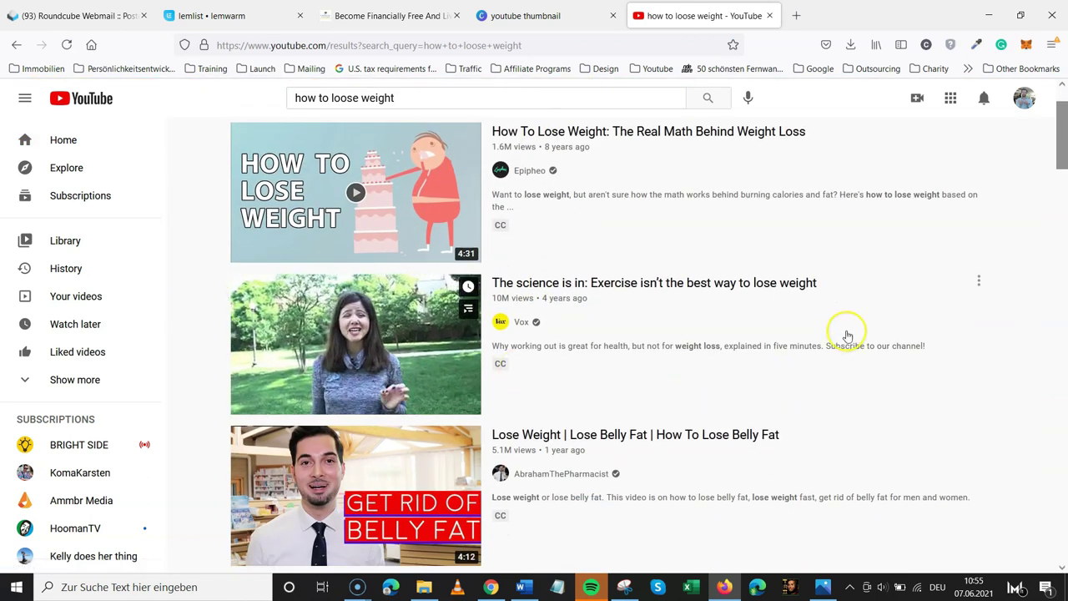
scroll(851, 335, down, 1)
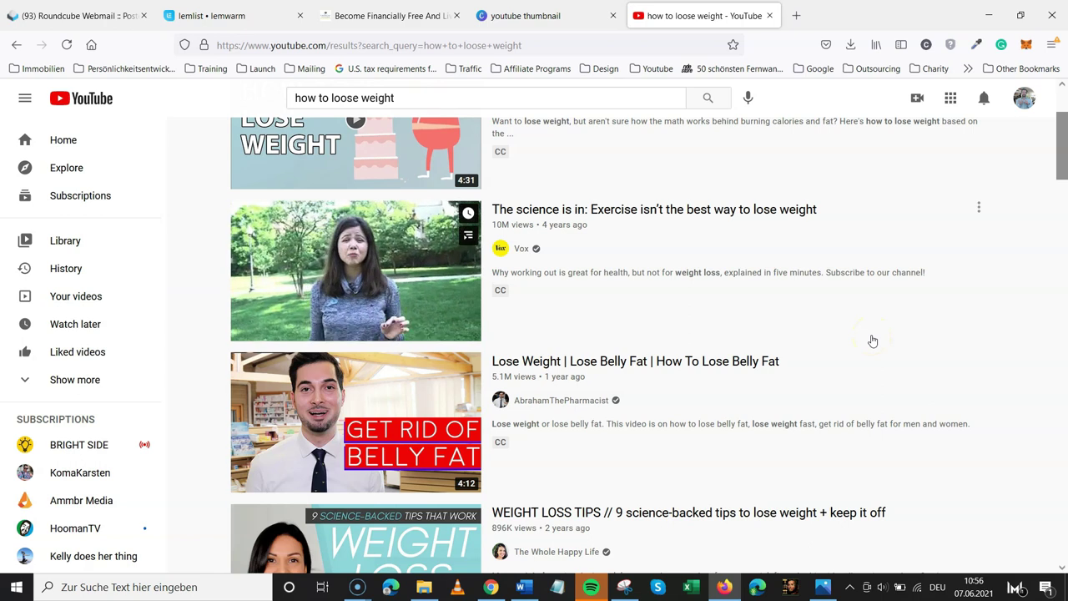
scroll(873, 340, up, 1)
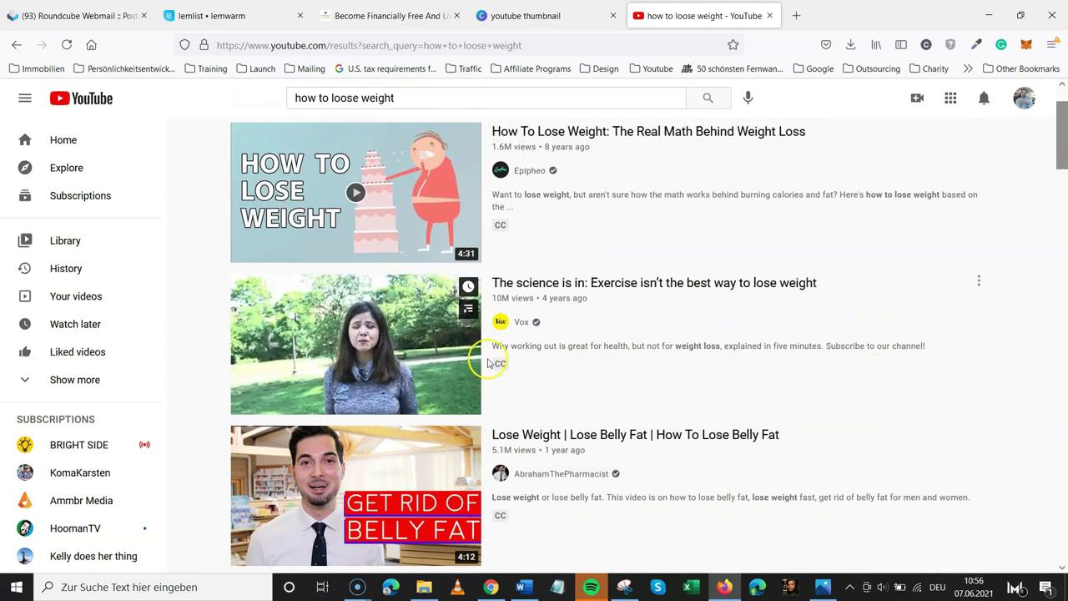
click(428, 354)
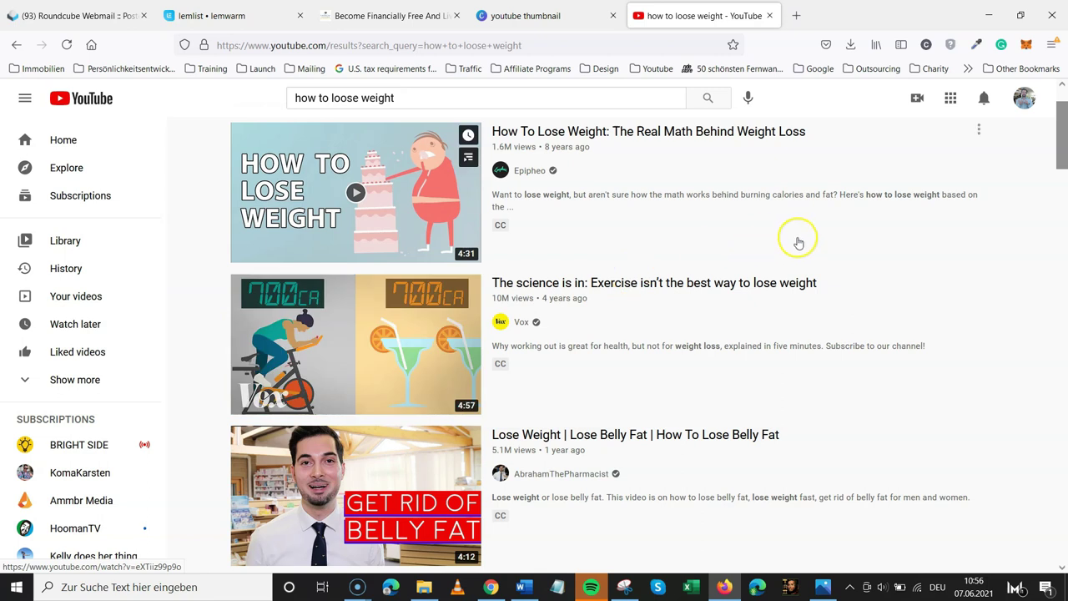
scroll(775, 330, up, 1)
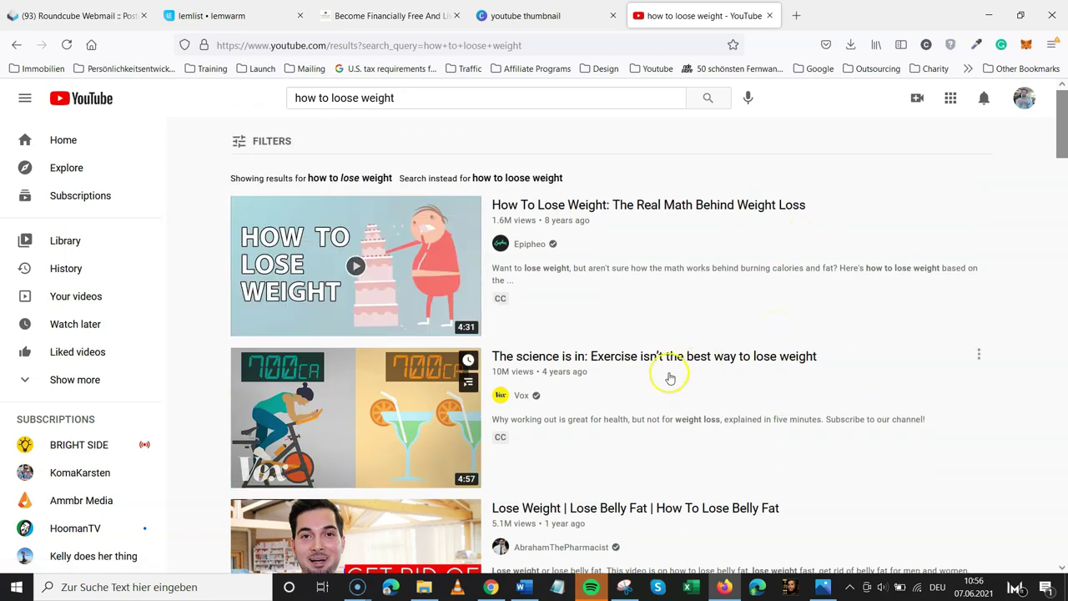